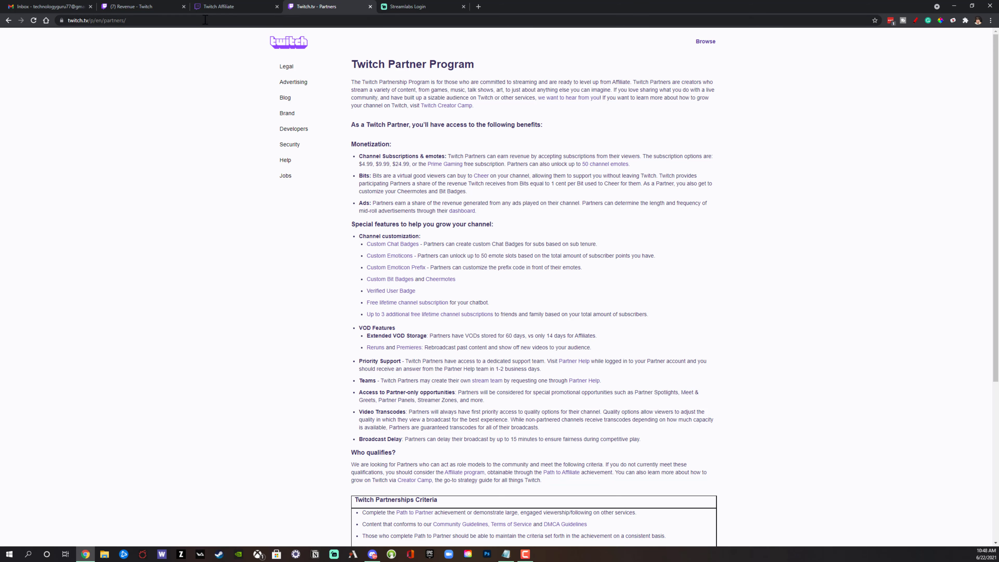
- Review the Twitch Affiliate program page and the channel's affiliate revenue settings, and open the account menu
left_click(218, 6)
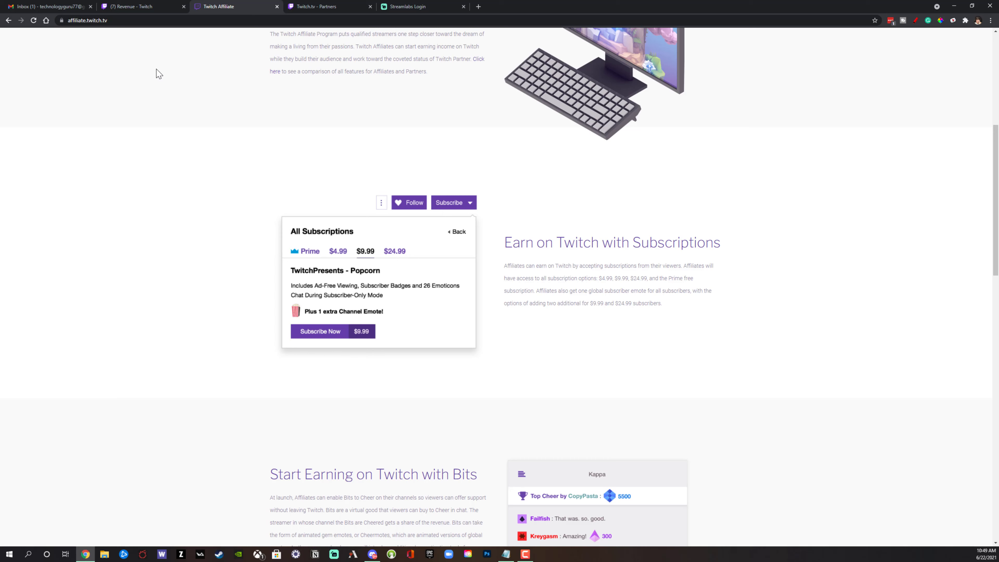
left_click(152, 9)
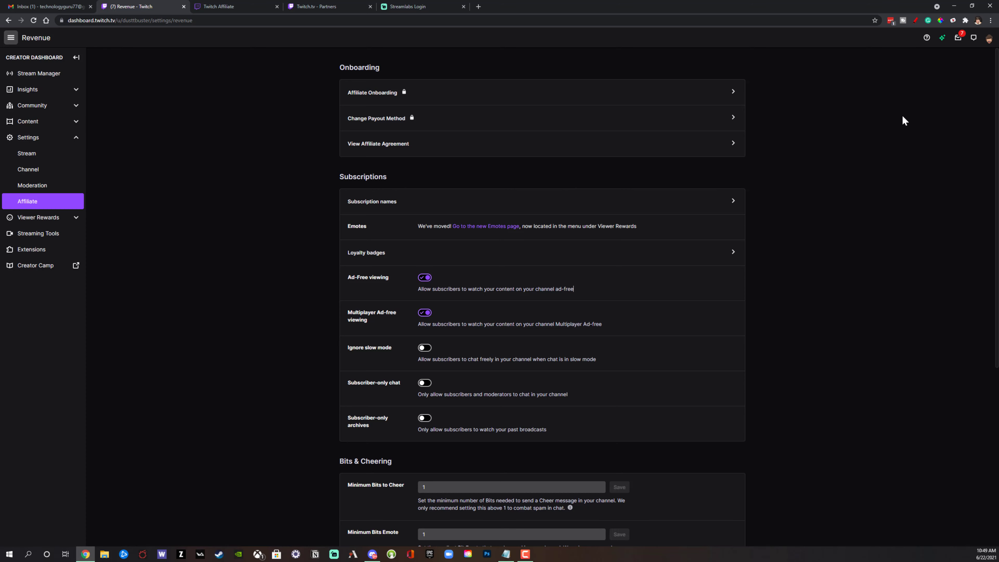
left_click(988, 38)
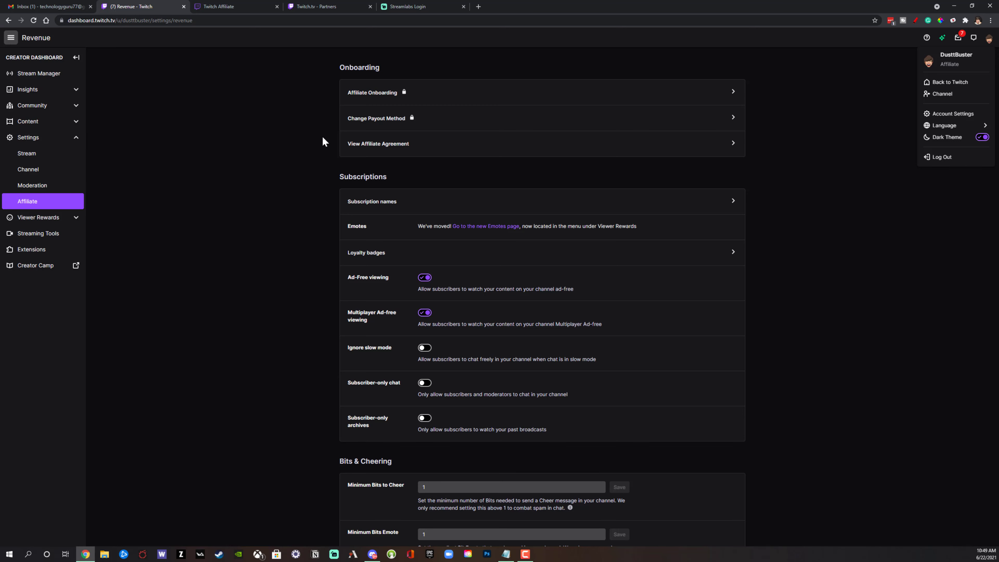
- Log in to Streamlabs with the Twitch account and open the account's donation settings
left_click(411, 7)
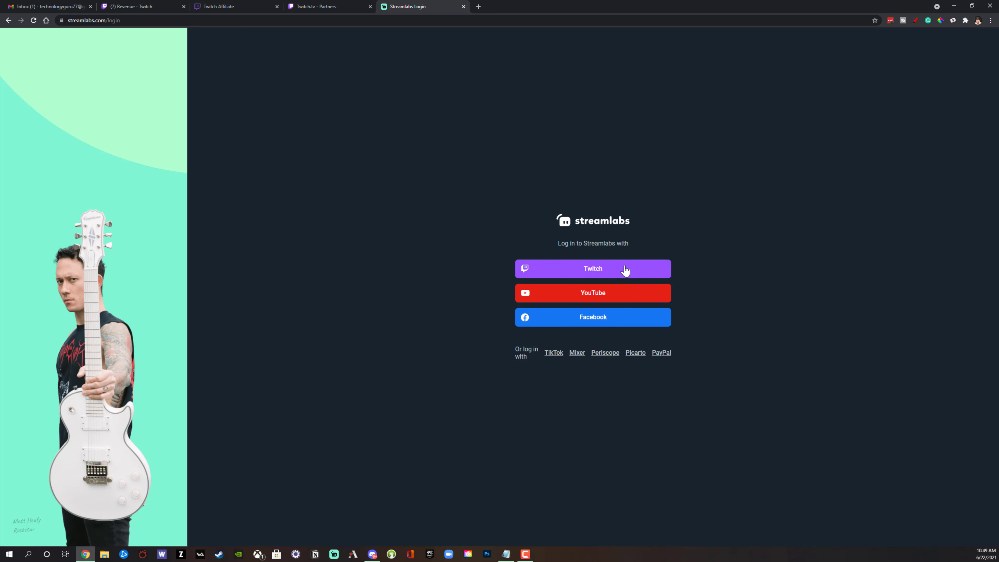
left_click(597, 273)
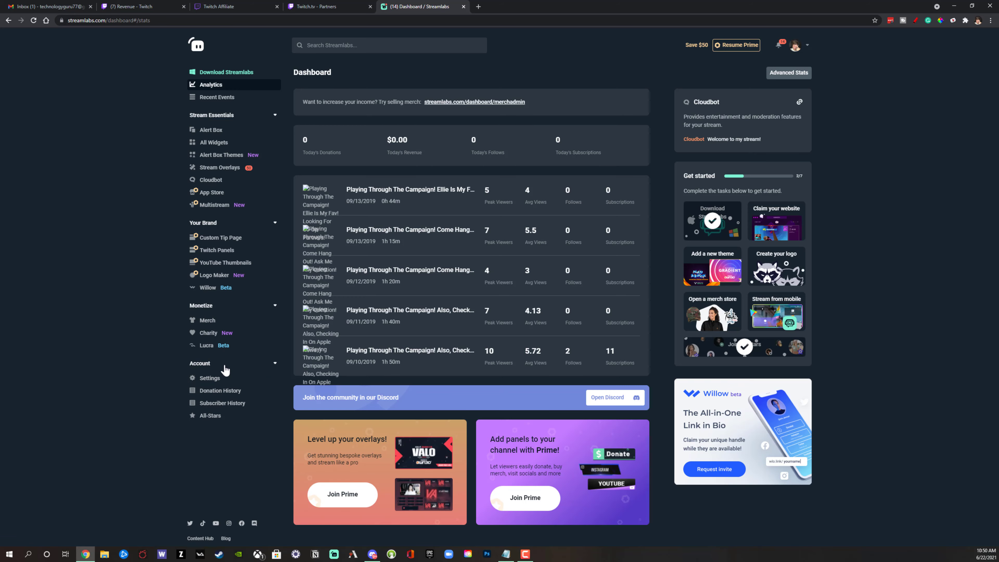
left_click(220, 378)
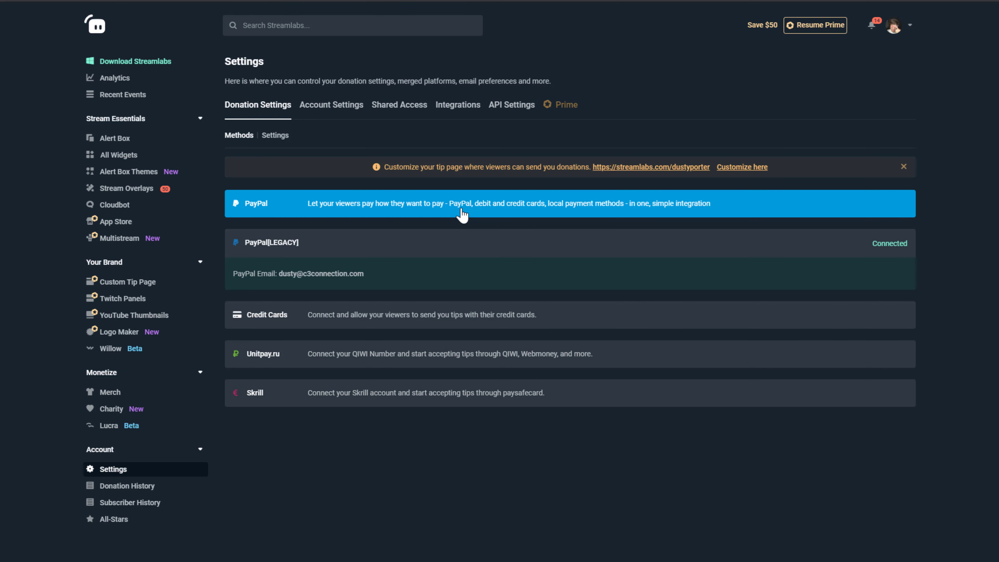
- Inspect the PayPal connection page and the credit card identity form in the donation methods, leaving both without submitting anything
left_click(282, 208)
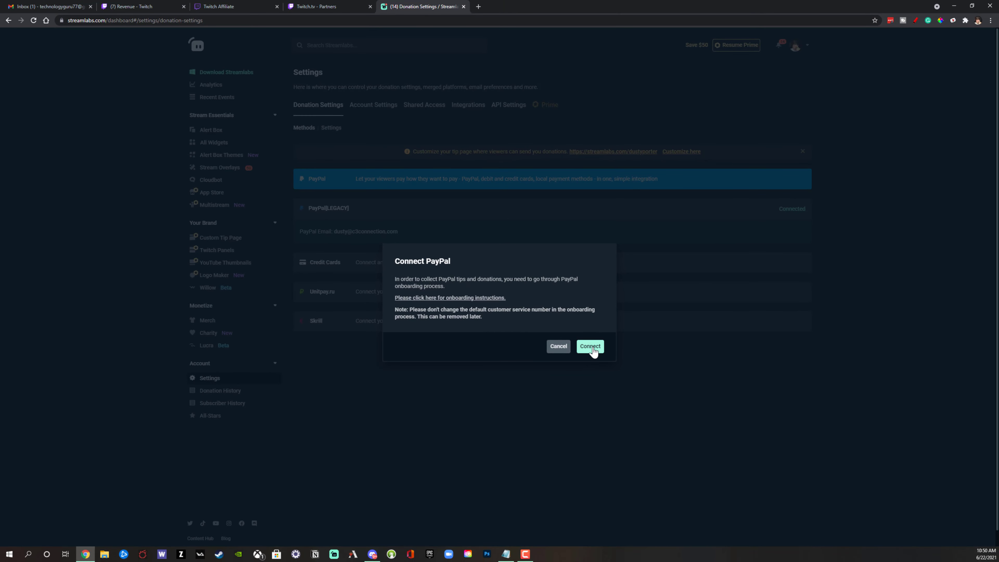
left_click(592, 348)
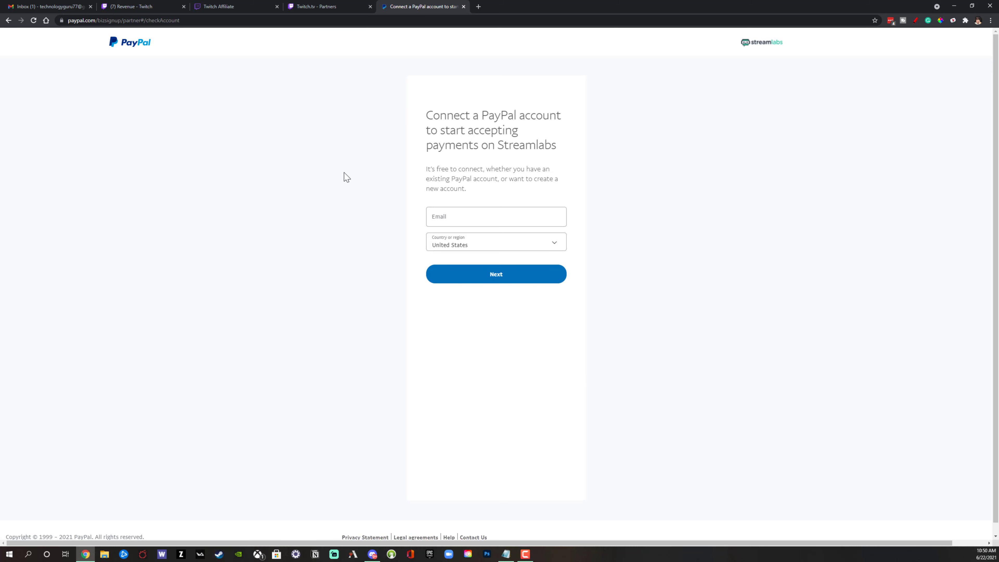
left_click(9, 21)
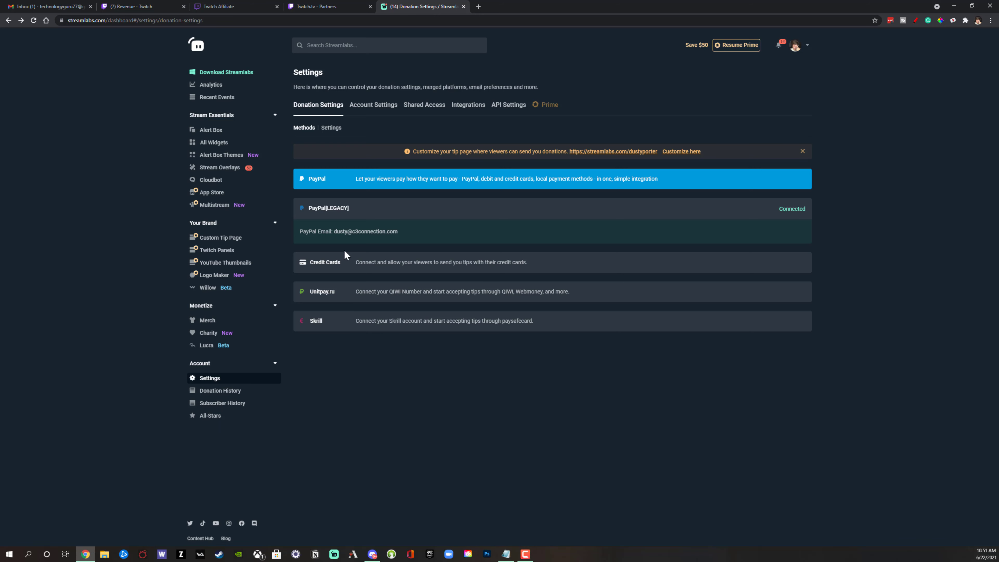
left_click(382, 264)
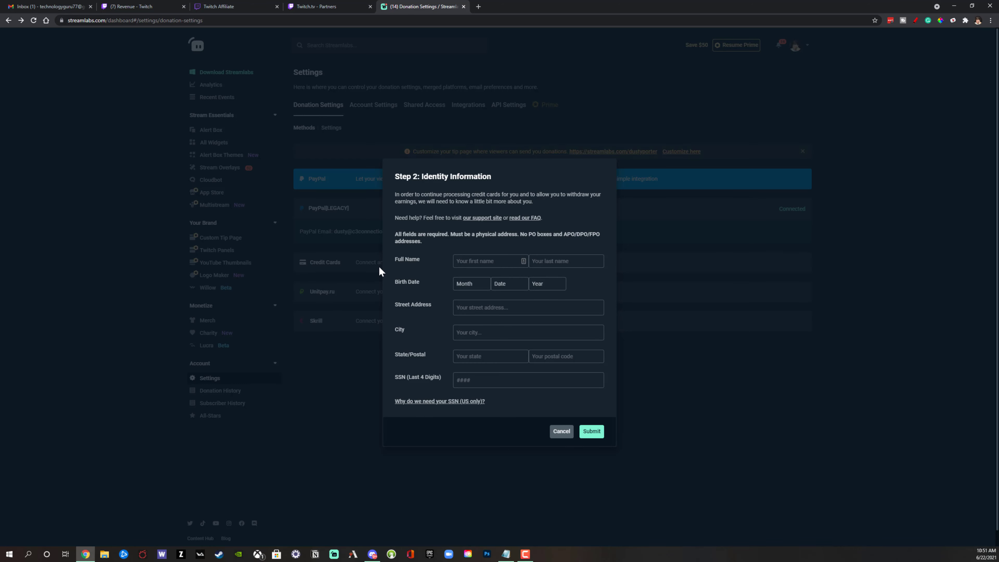
left_click(560, 433)
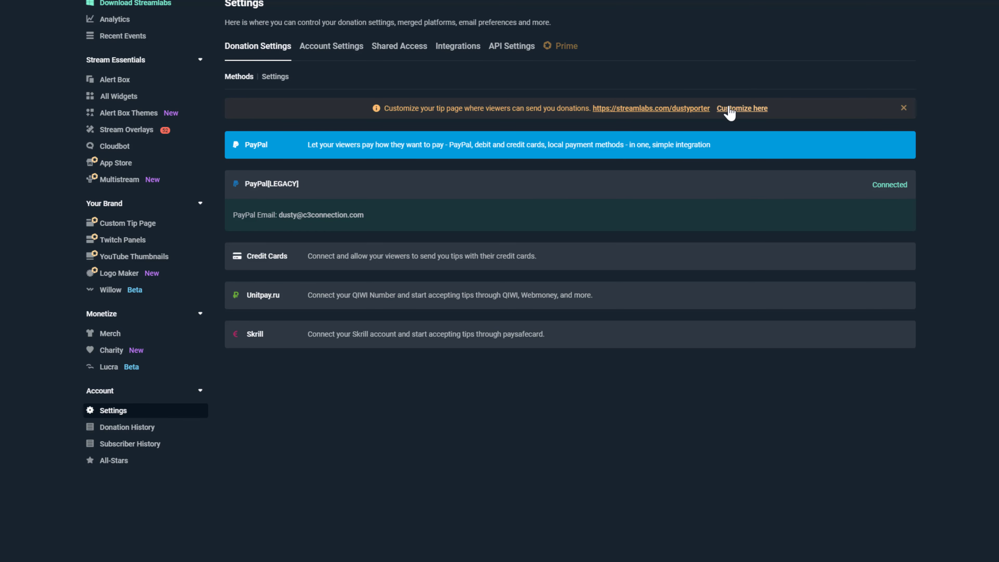
- Open the tip page customization editor and examine the tip widget with its donation amount field
left_click(730, 110)
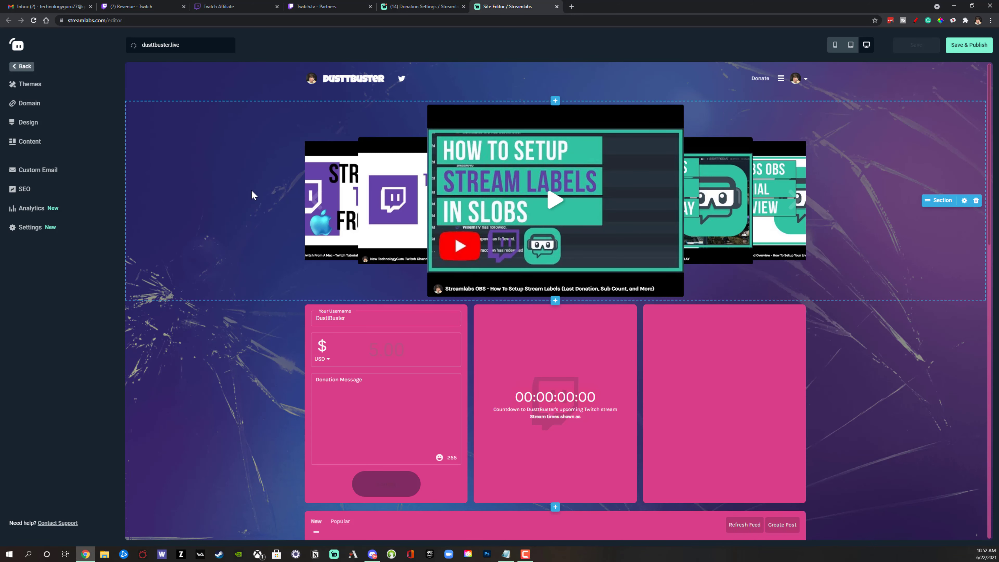
scroll(219, 232, "down", 3)
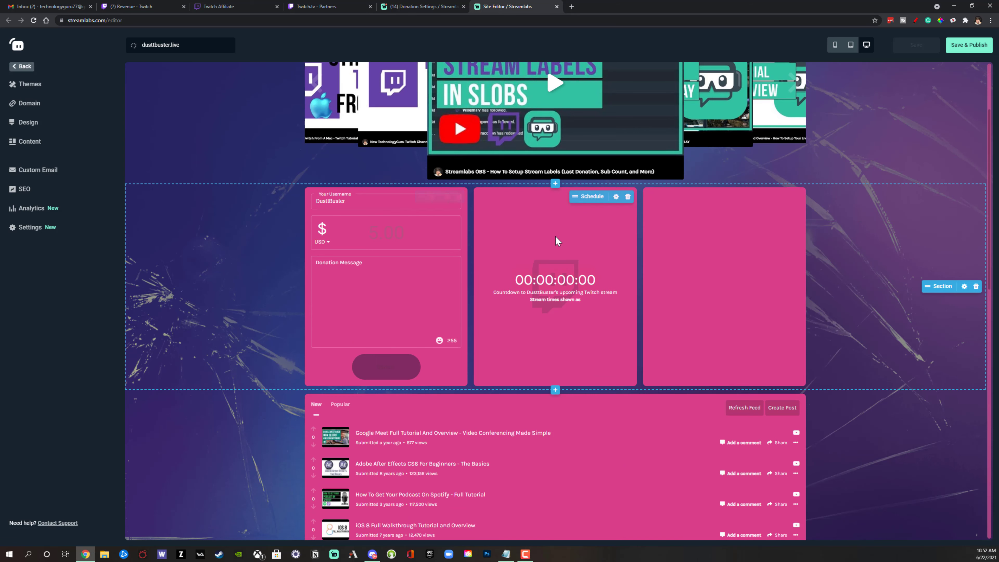
left_click(380, 244)
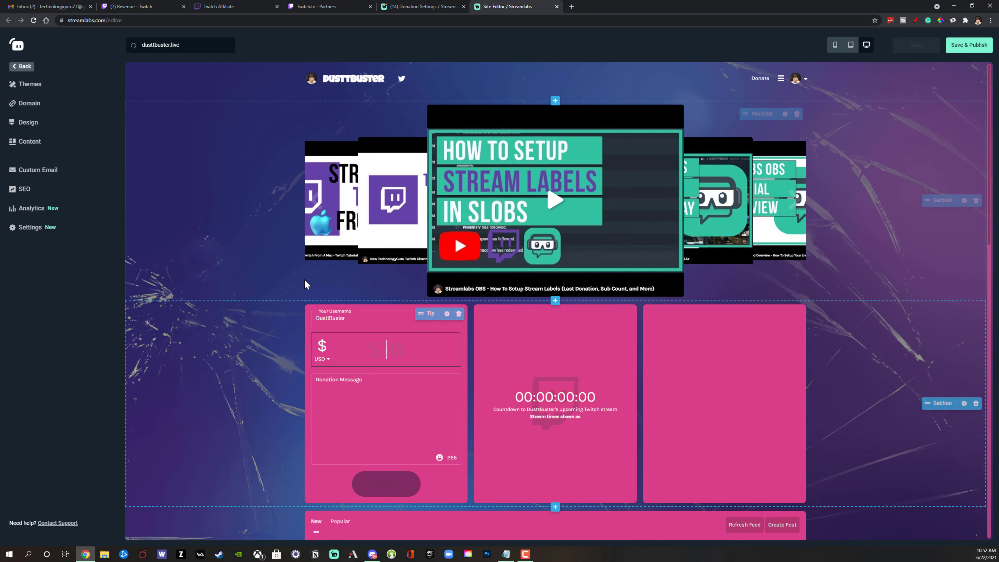
- Switch to Twitch, open the About section of the own channel, and turn on panel editing
key("ctrl+2")
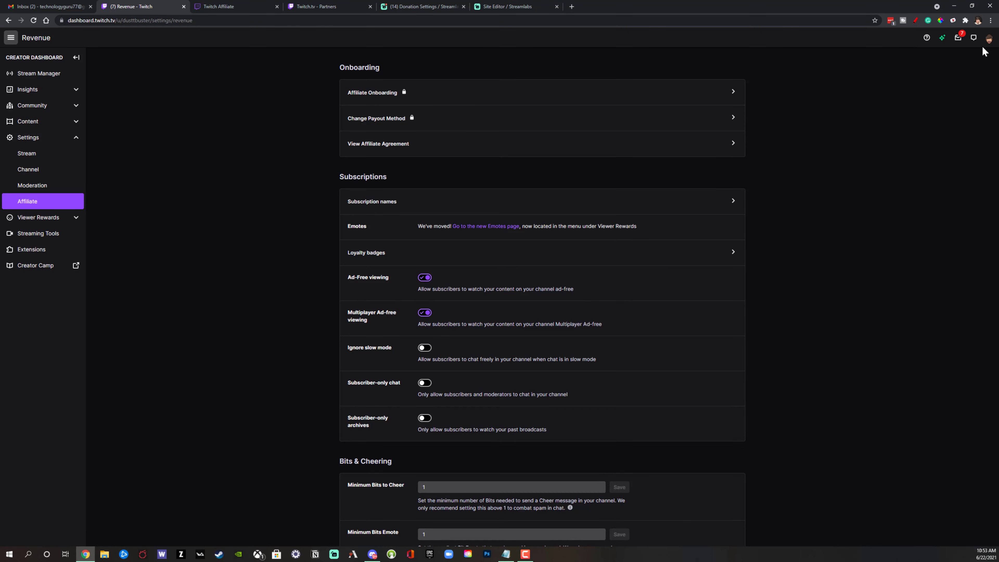
left_click(989, 42)
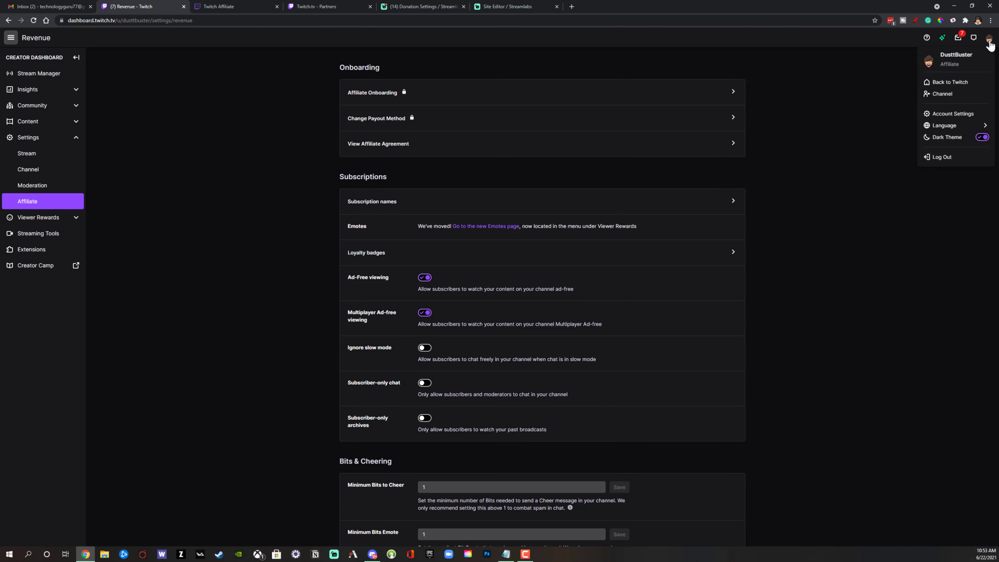
left_click(936, 98)
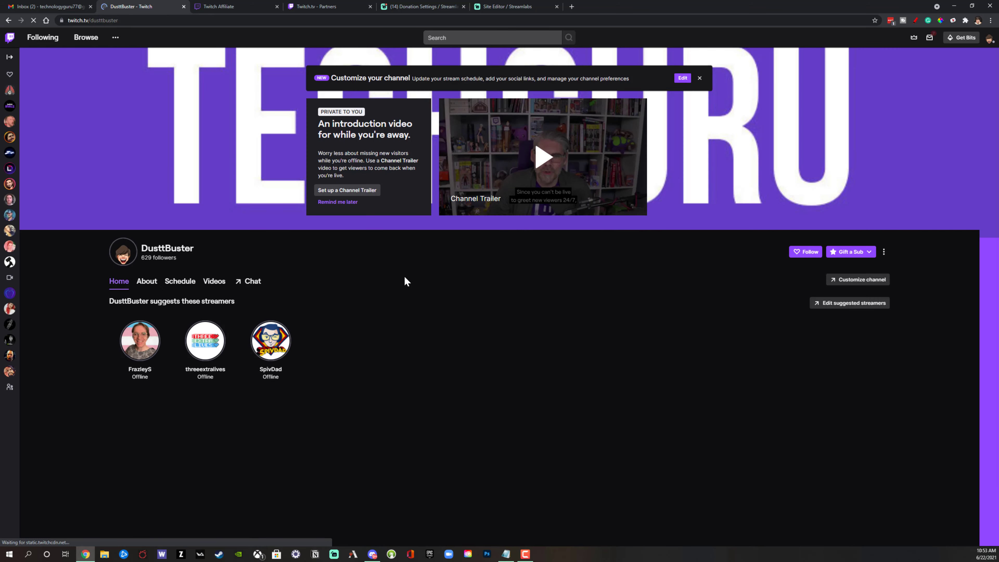
left_click(146, 281)
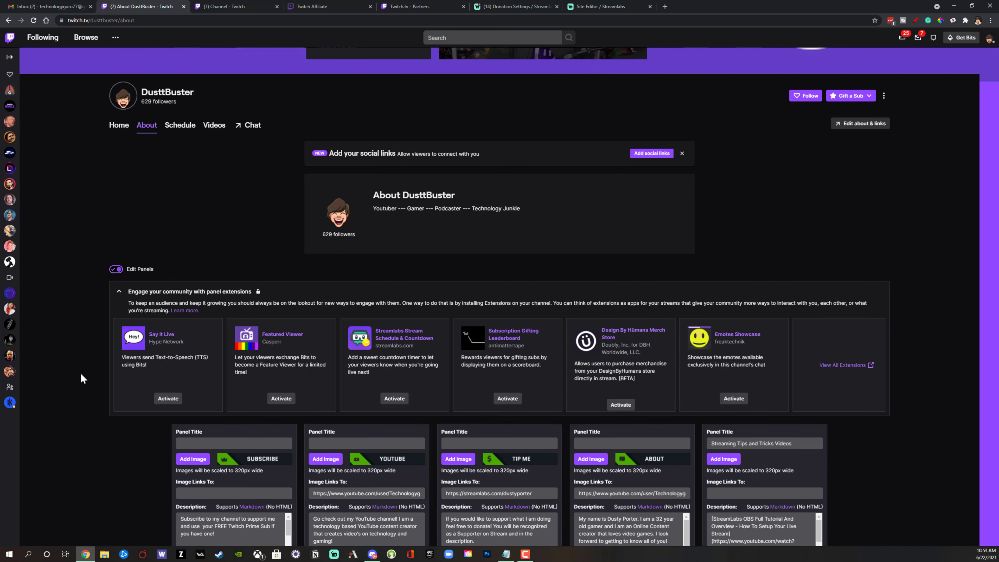
- Add a new text or image panel in the empty slot after the Schedule panel
scroll(80, 373, "down", 1)
scroll(82, 379, "down", 3)
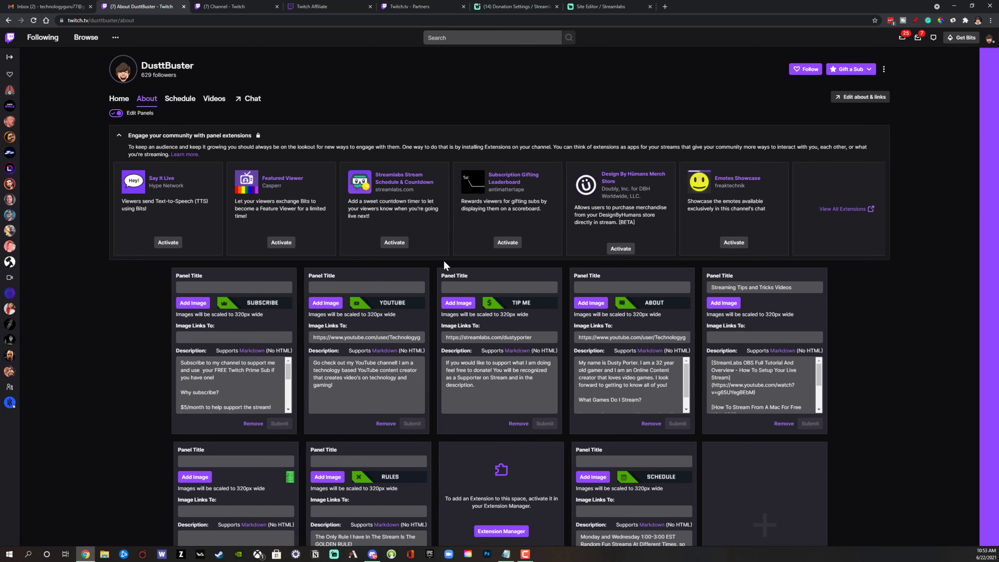
scroll(376, 367, "down", 2)
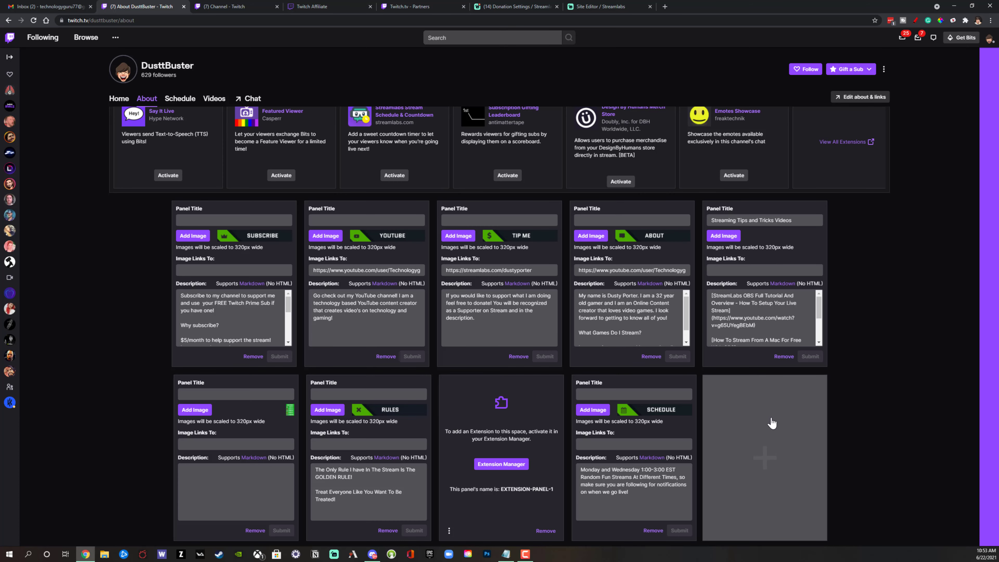
left_click(761, 424)
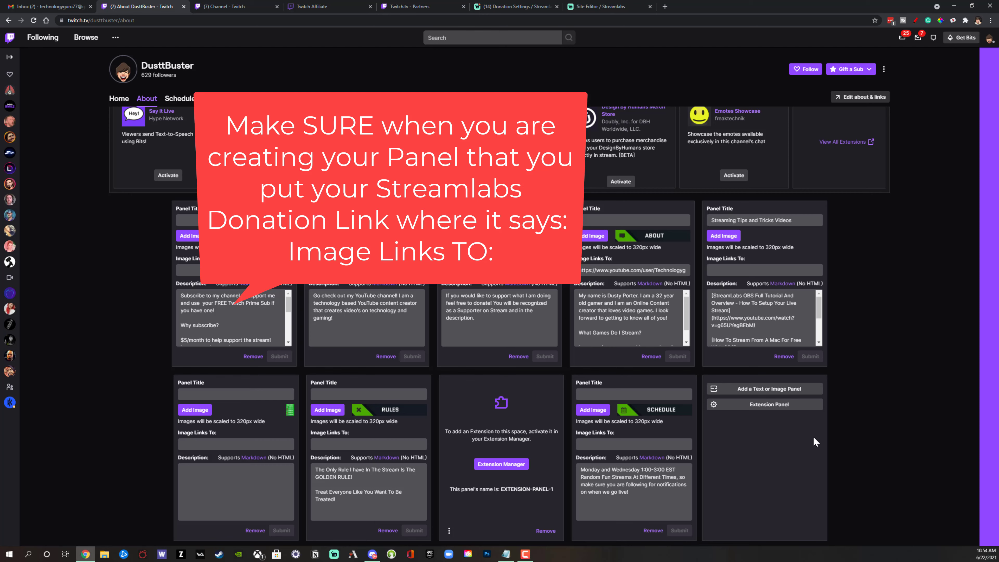
left_click(745, 389)
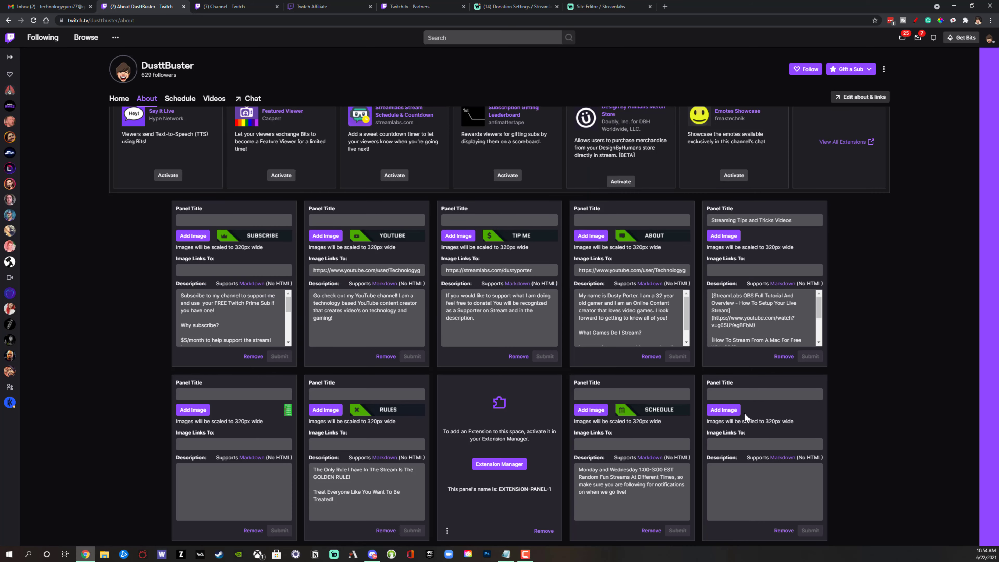
left_click(725, 411)
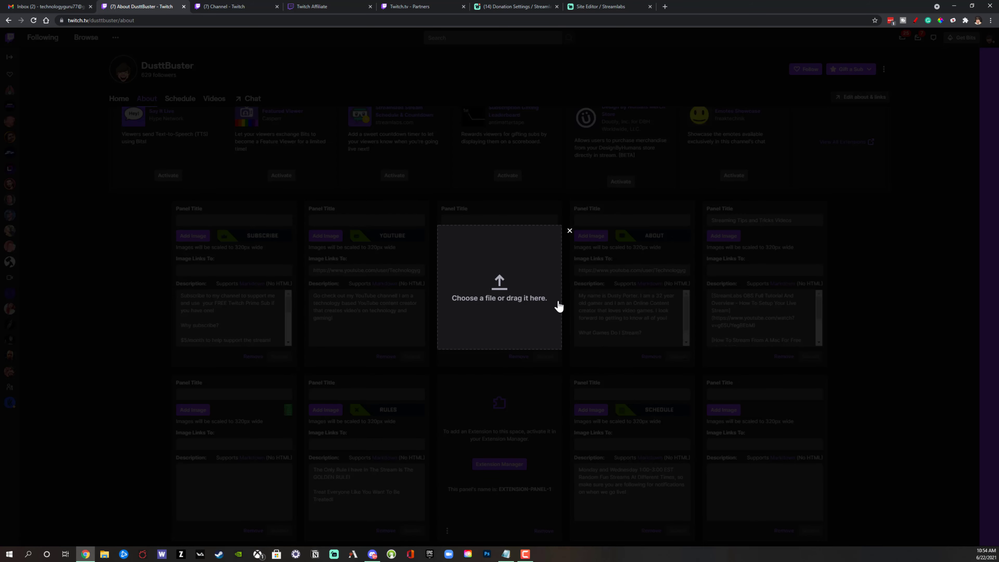
left_click(489, 294)
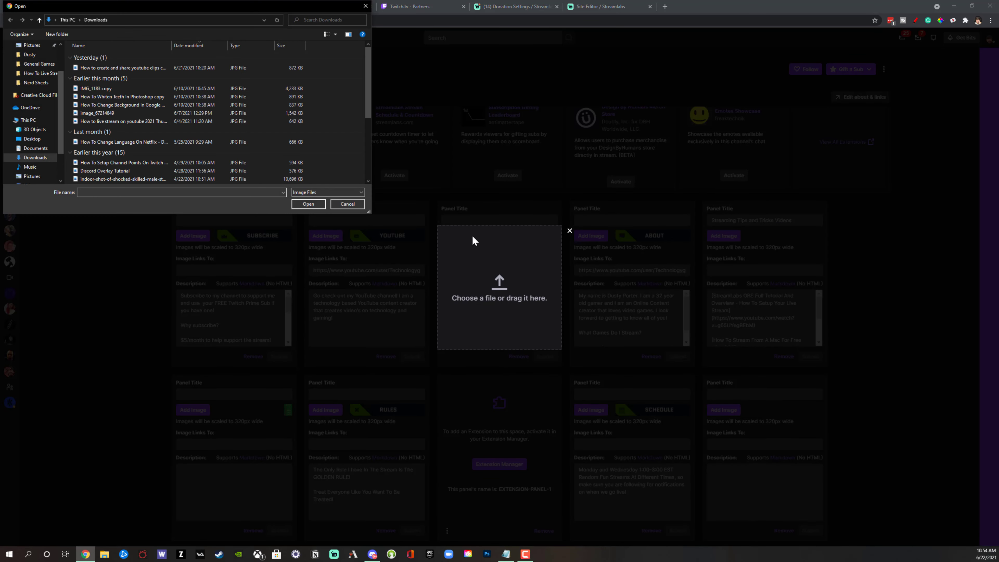
left_click(347, 204)
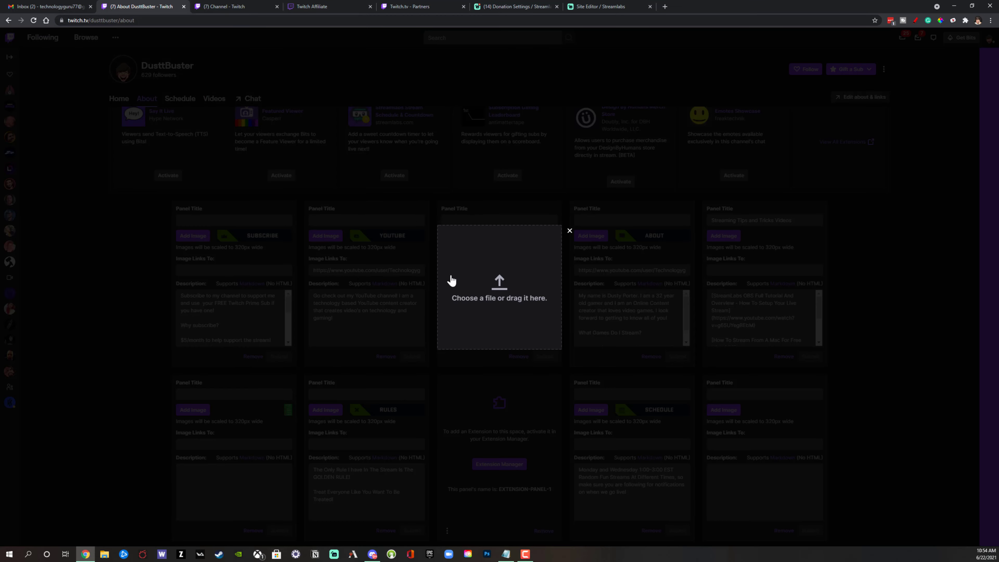
left_click(569, 231)
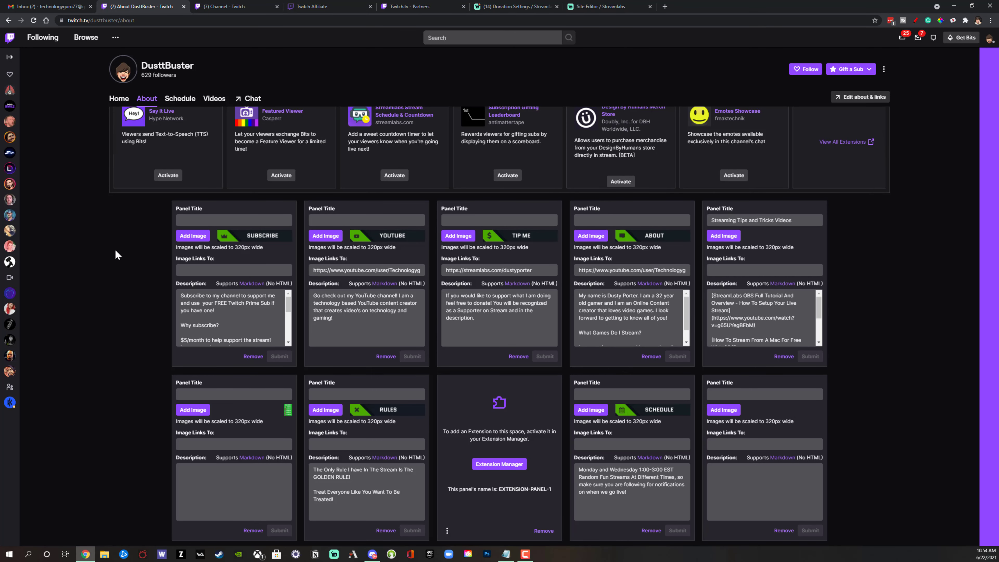
- Turn off panel editing to show the channel's About panels as viewers see them
scroll(116, 256, "down", 2)
scroll(118, 236, "up", 5)
left_click(118, 164)
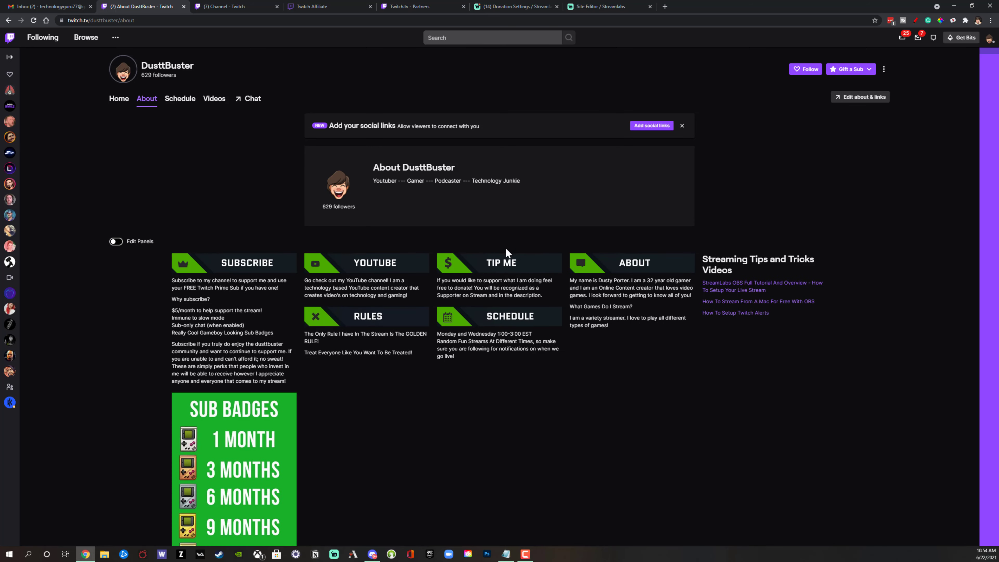
- Open the Streamlabs donation page from the Tip Me panel and try out its tip amount selection
left_click(486, 235)
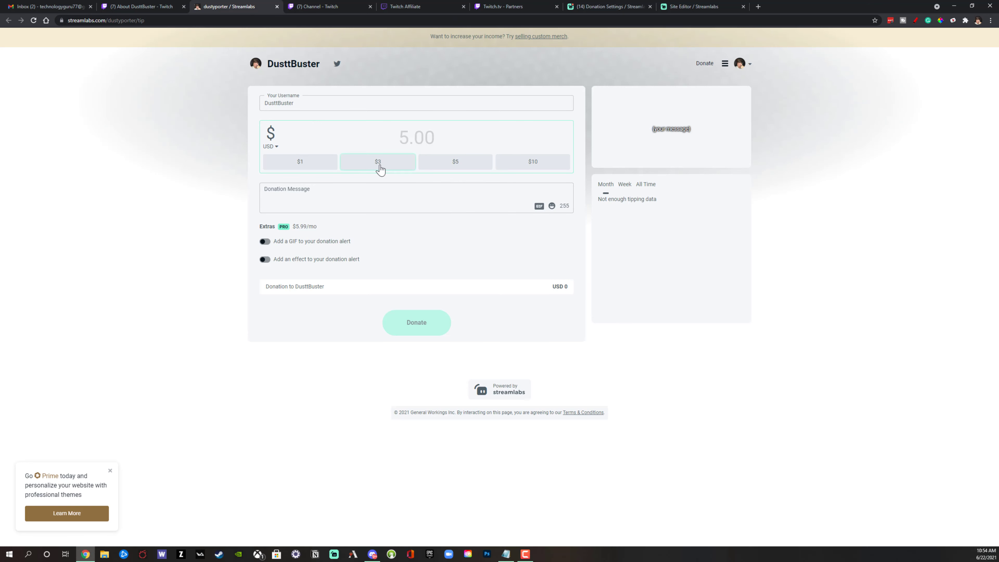
left_click(435, 168)
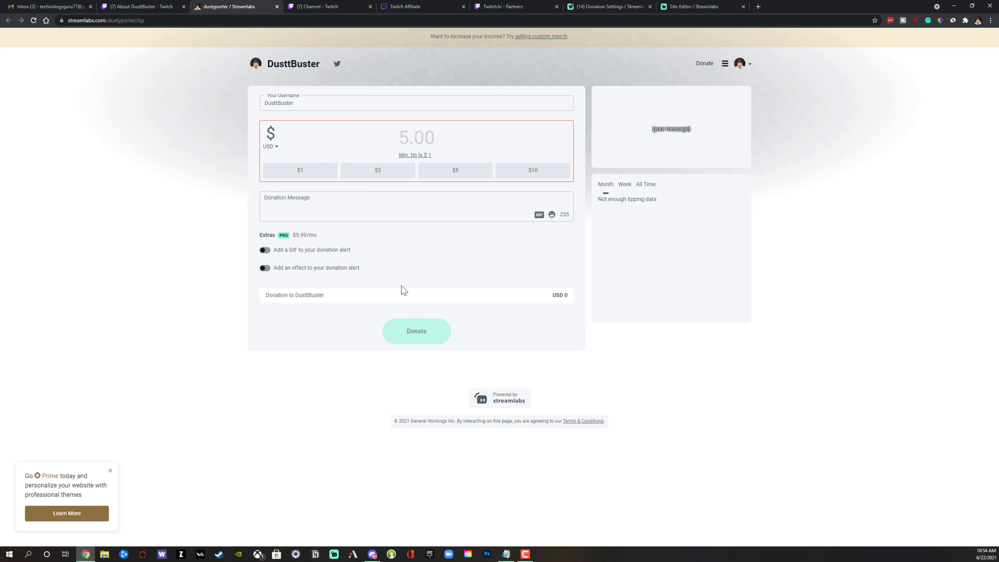
- Return to the Twitch channel's About page and dismiss the live-stream notification
left_click(316, 6)
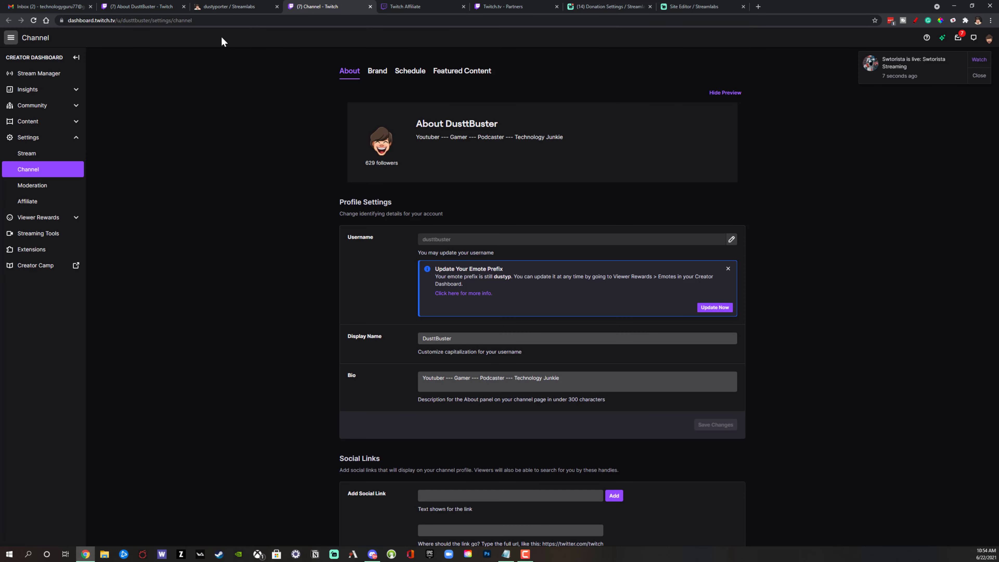
left_click(151, 5)
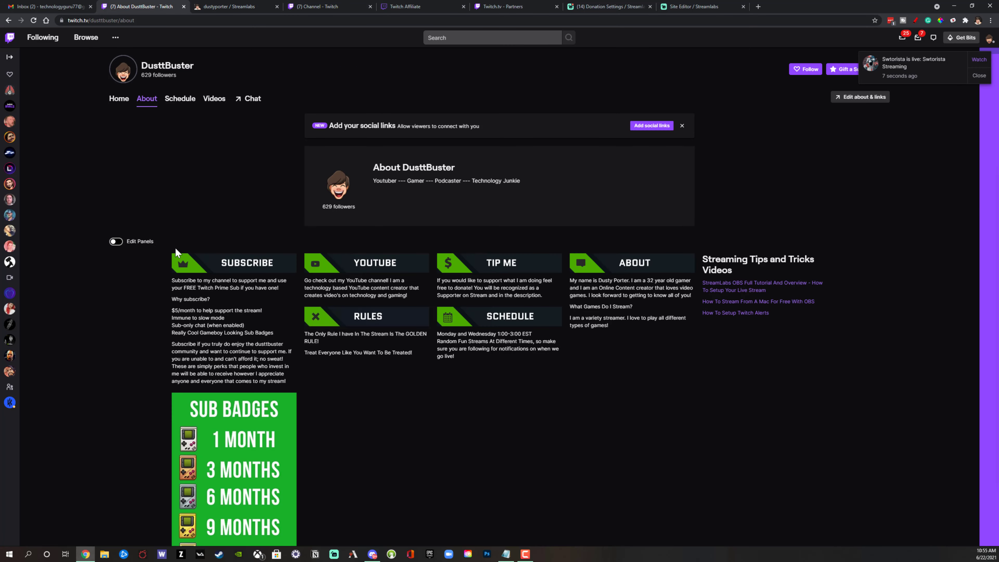
left_click(980, 81)
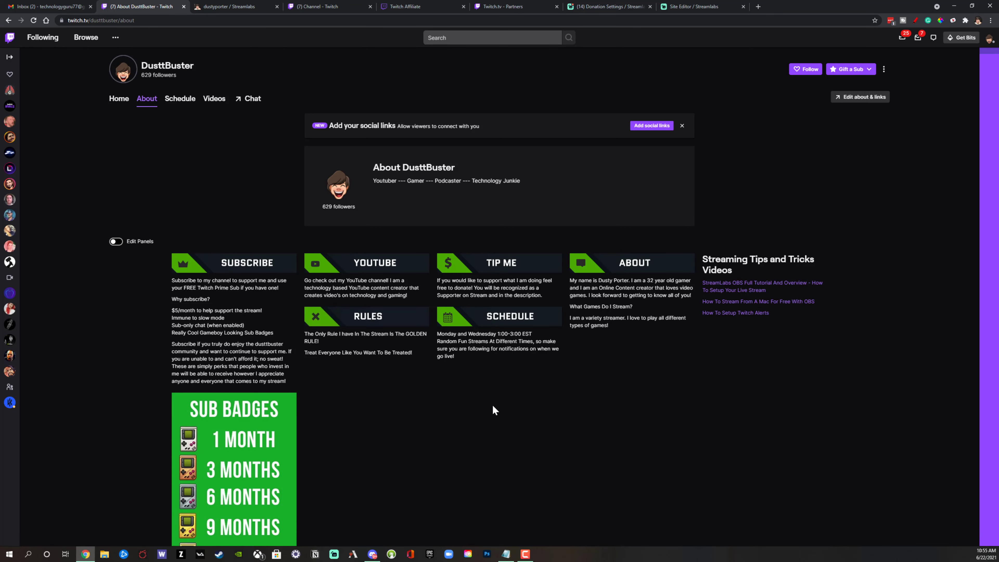
scroll(463, 417, "up", 2)
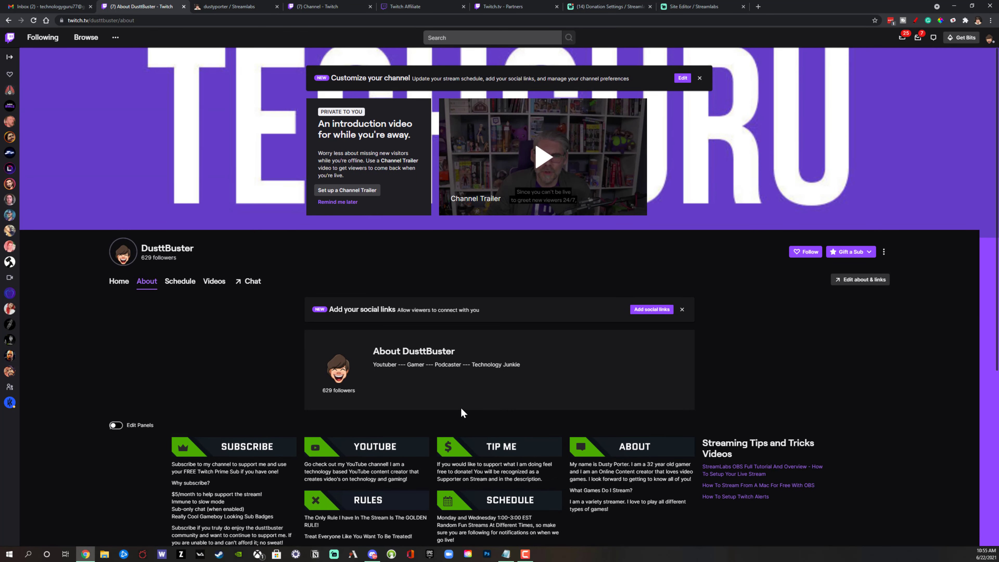